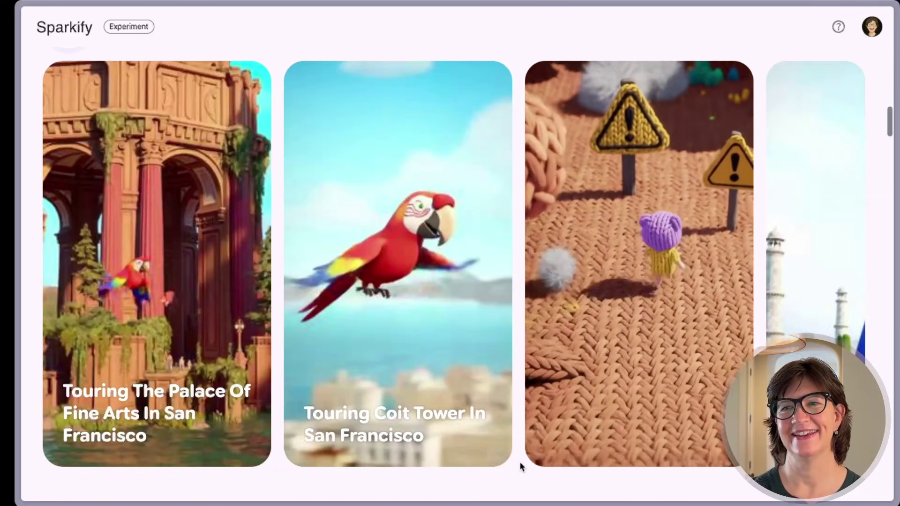
Step: Browse the Sparkify gallery of sample videos, from the San Francisco tours down through the "Should You Become..." and kitchen chemistry sections
mouse_move(524, 468)
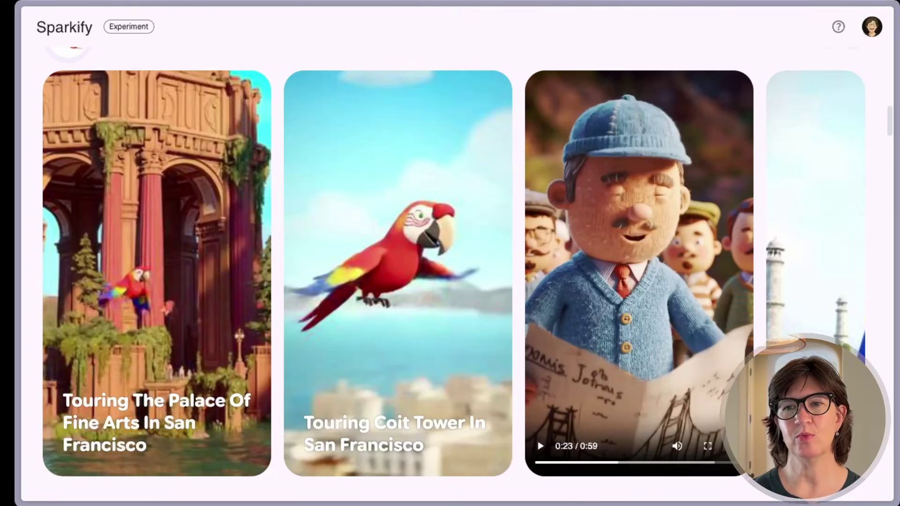
scroll(514, 357, down, 3)
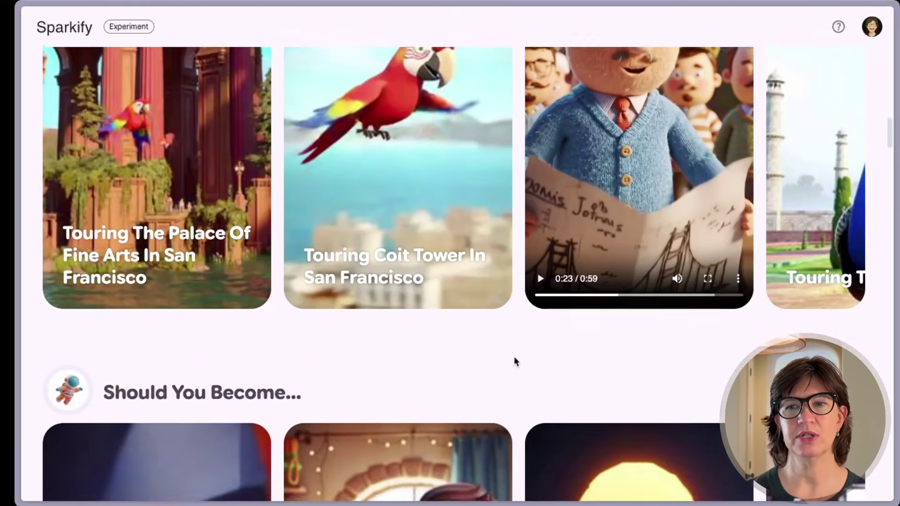
scroll(514, 359, down, 7)
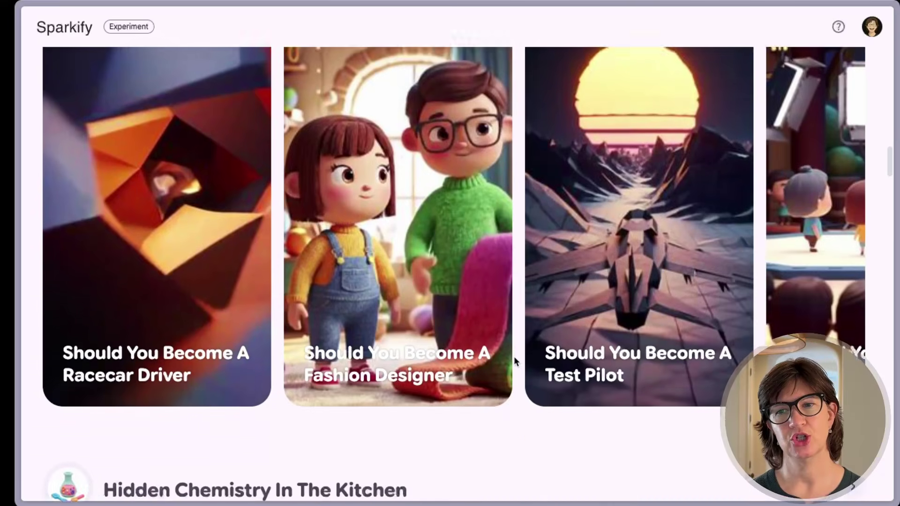
scroll(514, 358, down, 8)
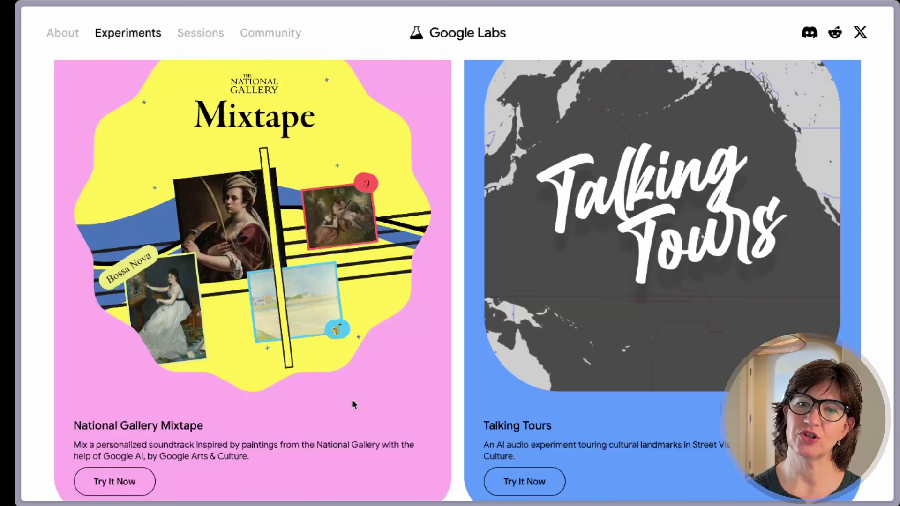
Step: Open the National Gallery Mixtape experiment and place artworks from the collection on the score to generate music
click(119, 481)
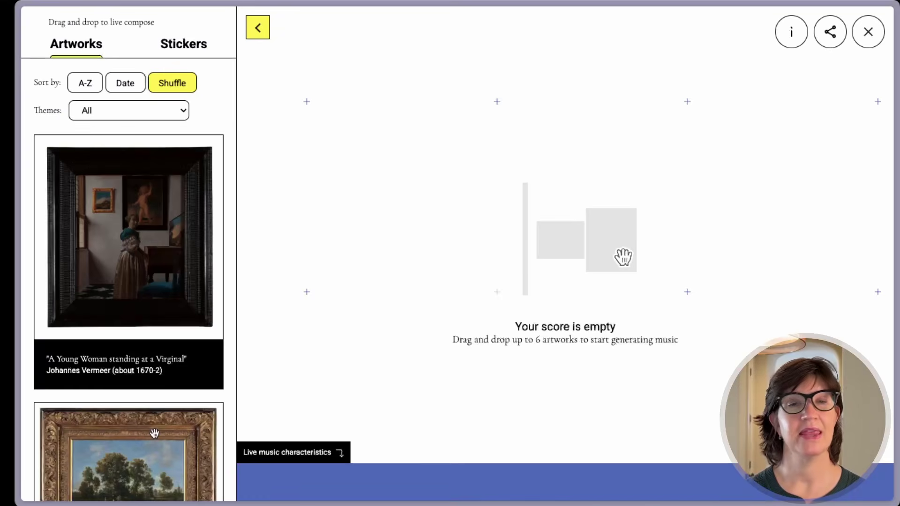
scroll(154, 433, down, 10)
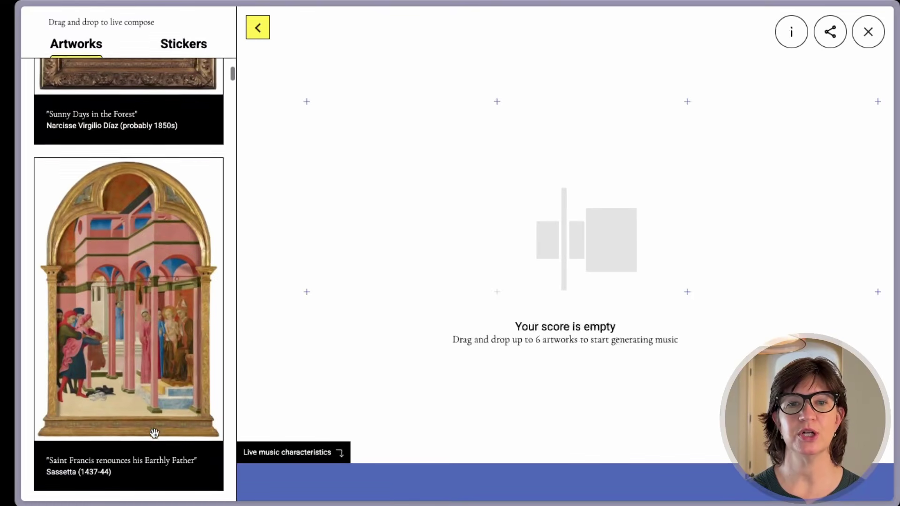
drag(154, 433, 367, 254)
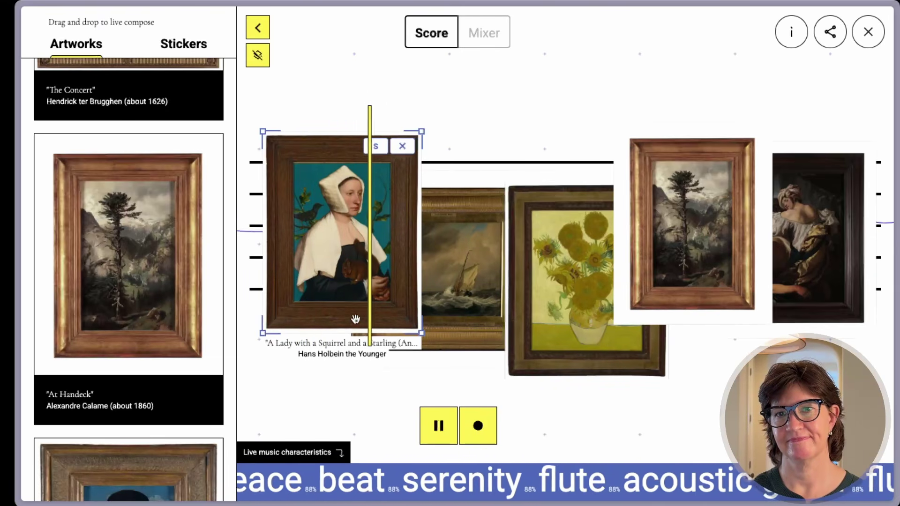
click(455, 337)
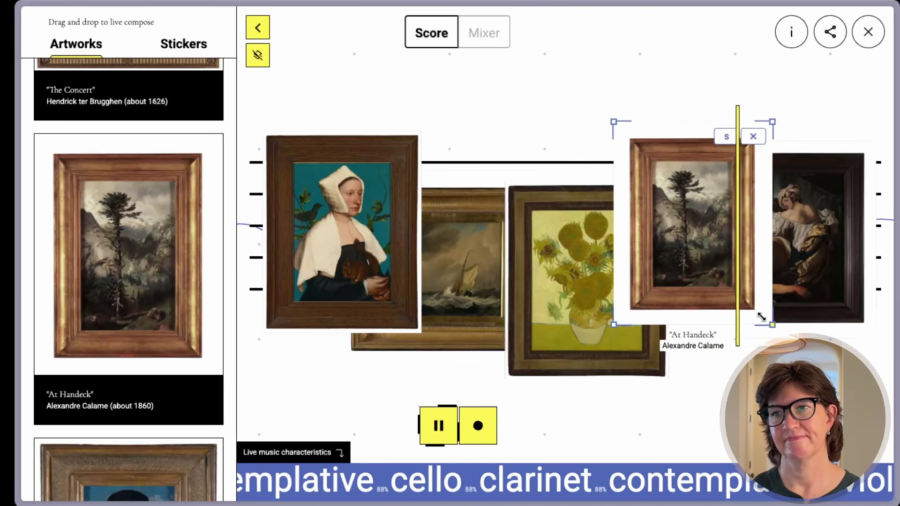
click(797, 318)
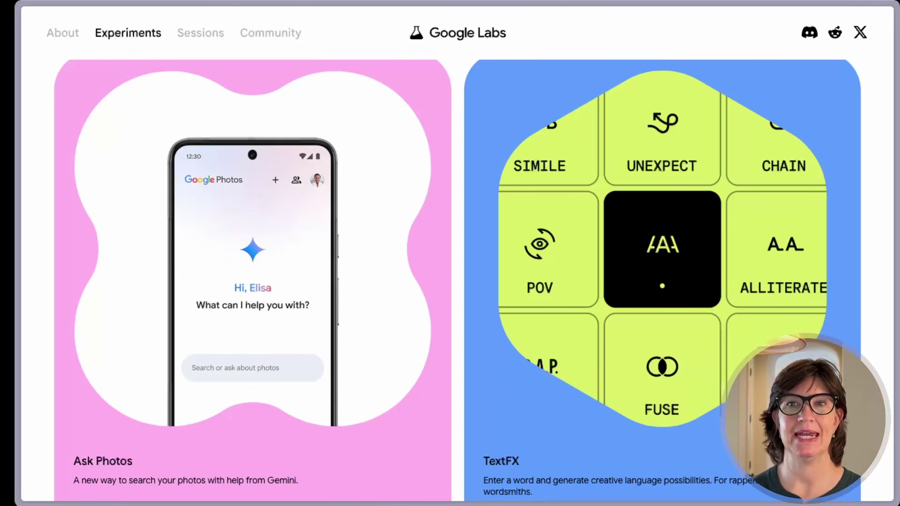
Step: Open the TextFX experiment from Google Labs and generate similes for the concept "idea"
scroll(596, 393, down, 1)
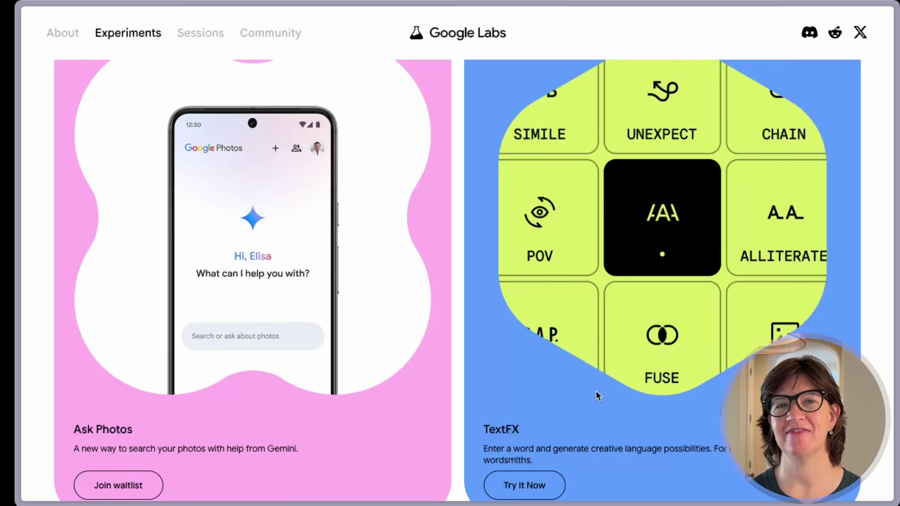
click(533, 489)
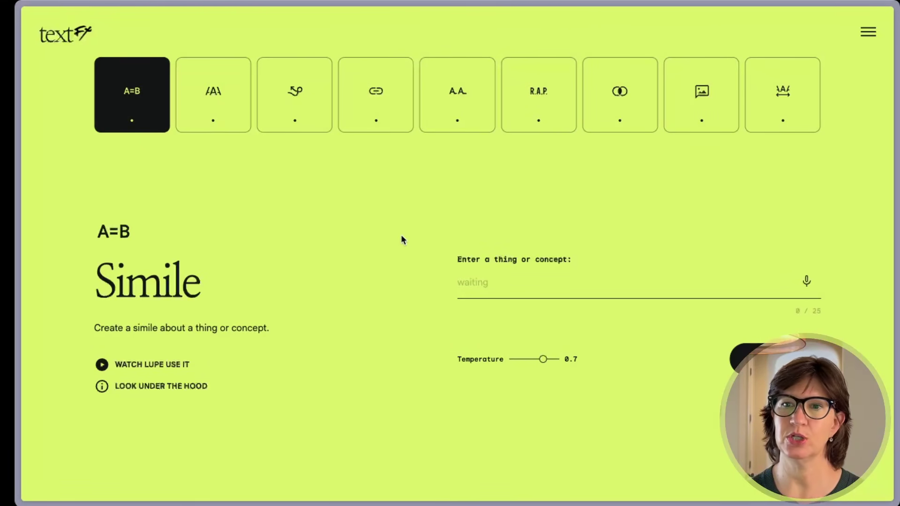
click(491, 285)
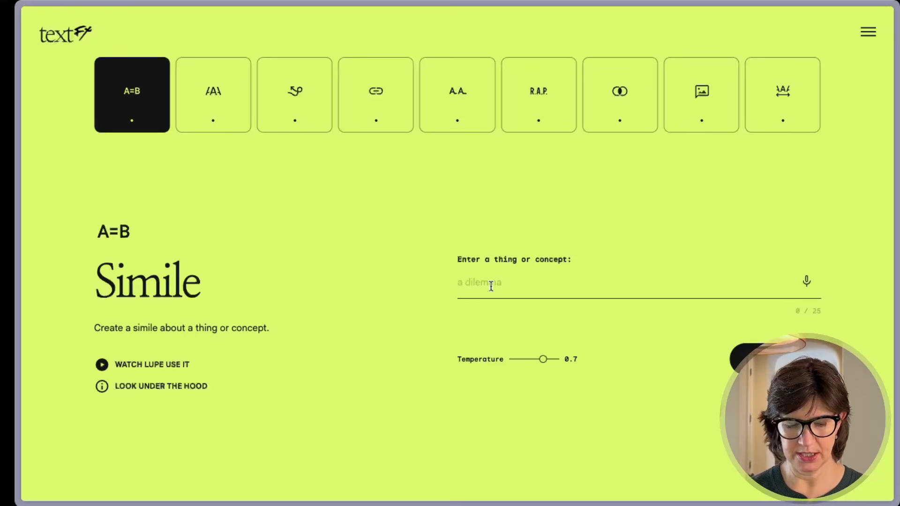
text(idea)
key(Return)
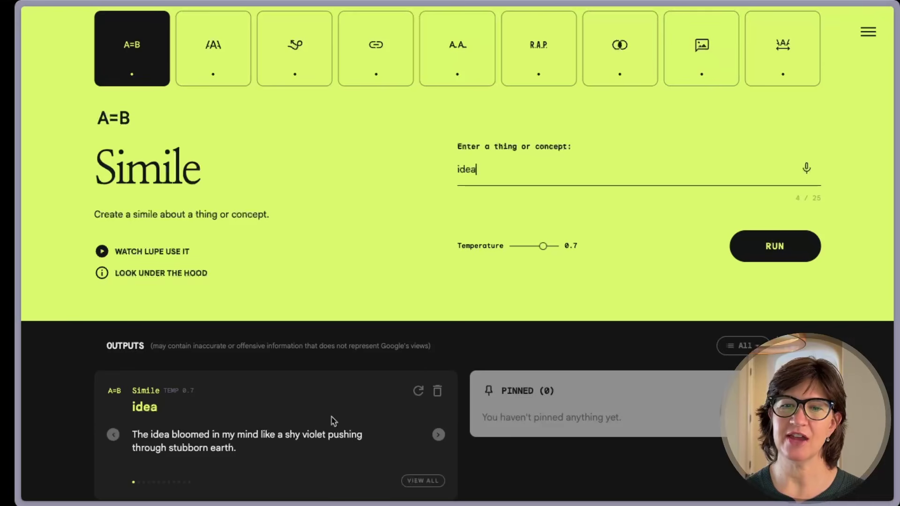
Step: Expand the full list of similes generated for "idea" and read through them
click(424, 481)
scroll(365, 450, down, 1)
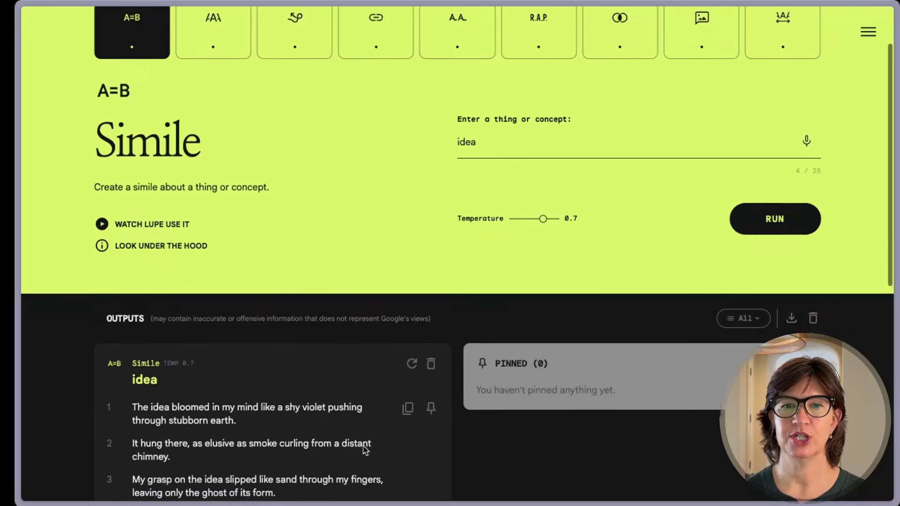
scroll(365, 450, down, 4)
scroll(191, 260, down, 2)
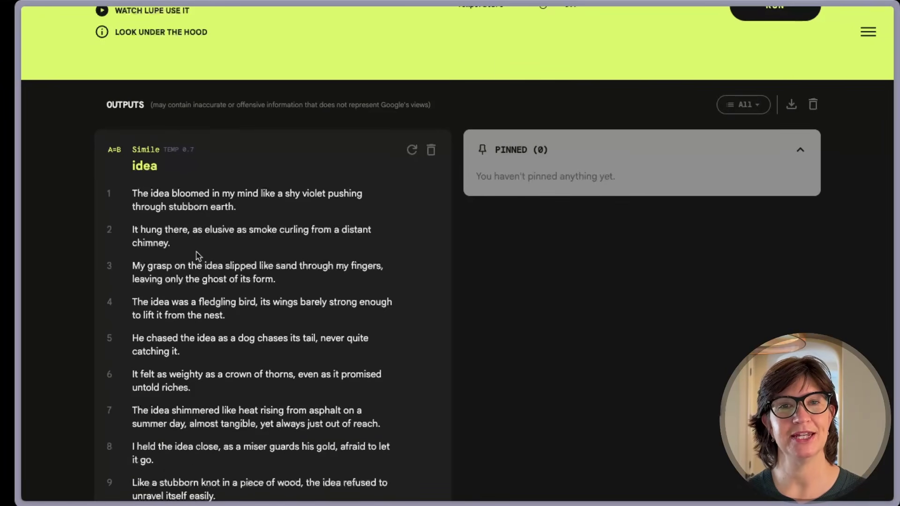
Step: Use the Unexpect tool to generate imaginative versions of the scene "duck on a pond" and show the full list of results
scroll(196, 256, up, 6)
click(215, 99)
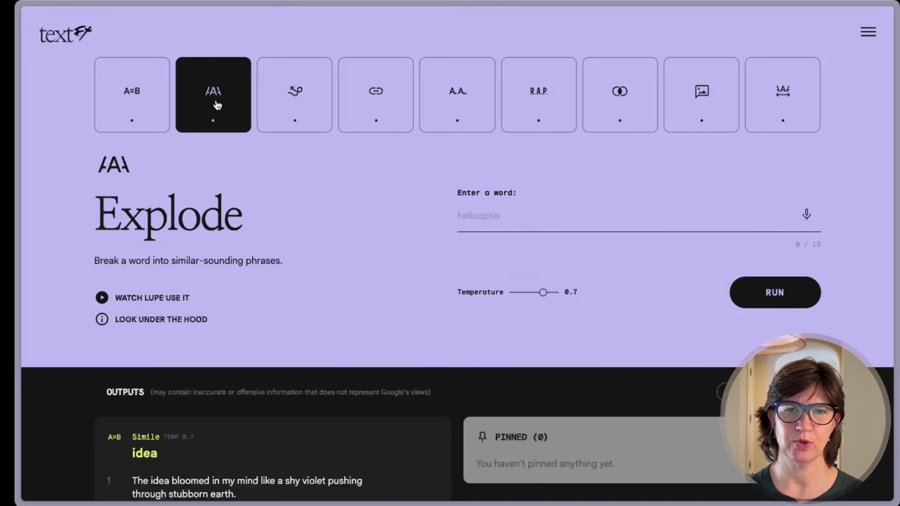
click(278, 107)
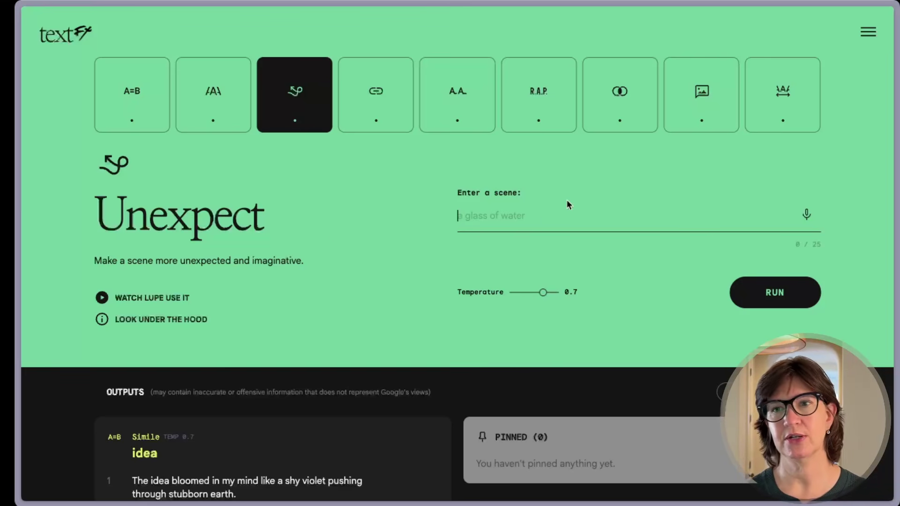
text(duck on a pond)
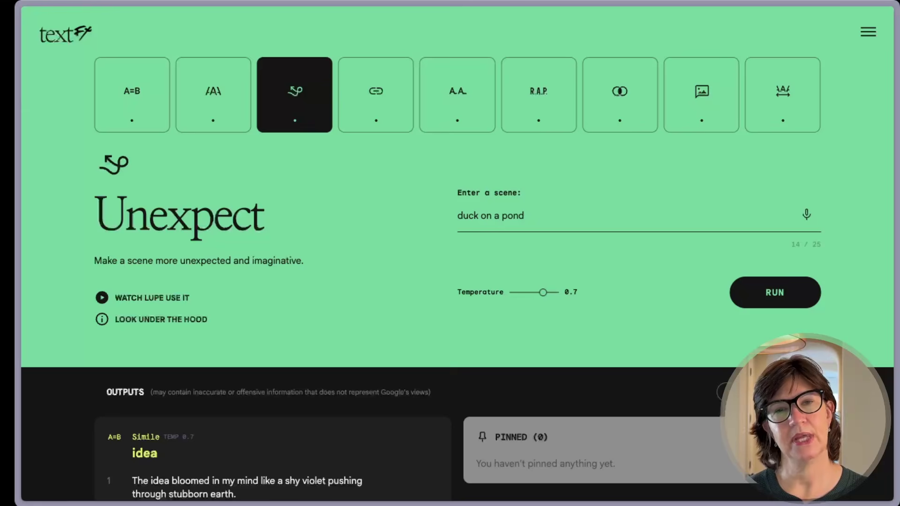
key(Return)
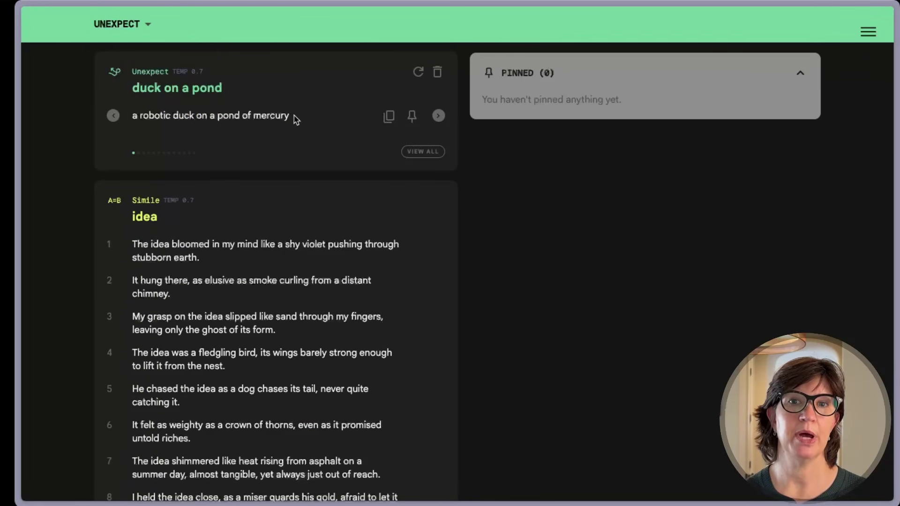
click(423, 152)
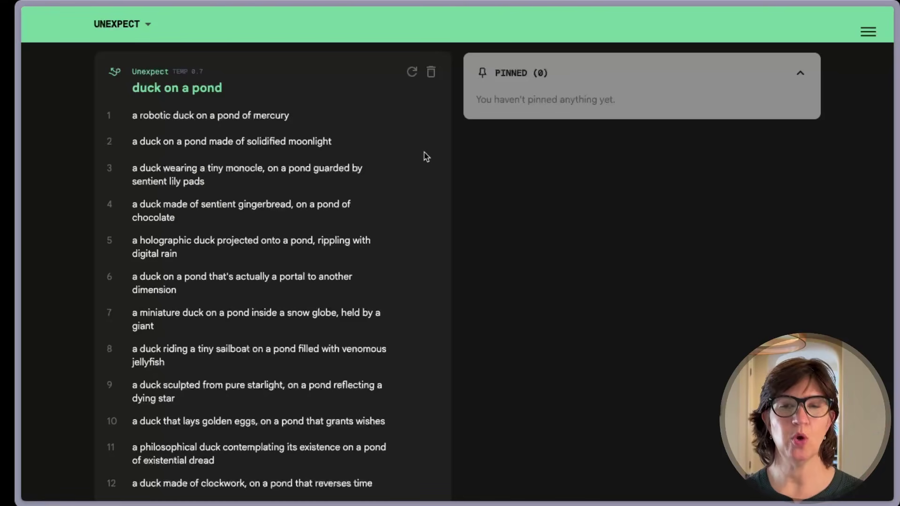
mouse_move(363, 150)
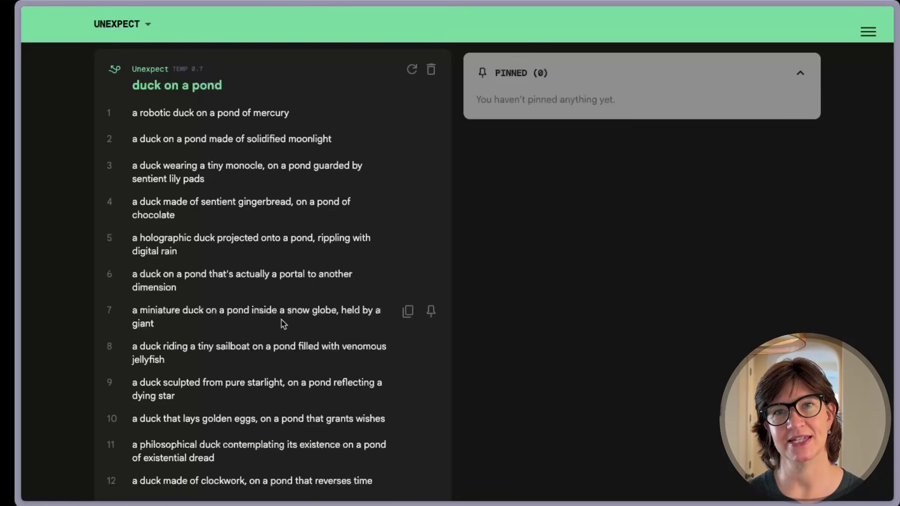
Step: Look through the Chain, Alliterate, Acronym and Fuse tools one after another
scroll(418, 231, up, 8)
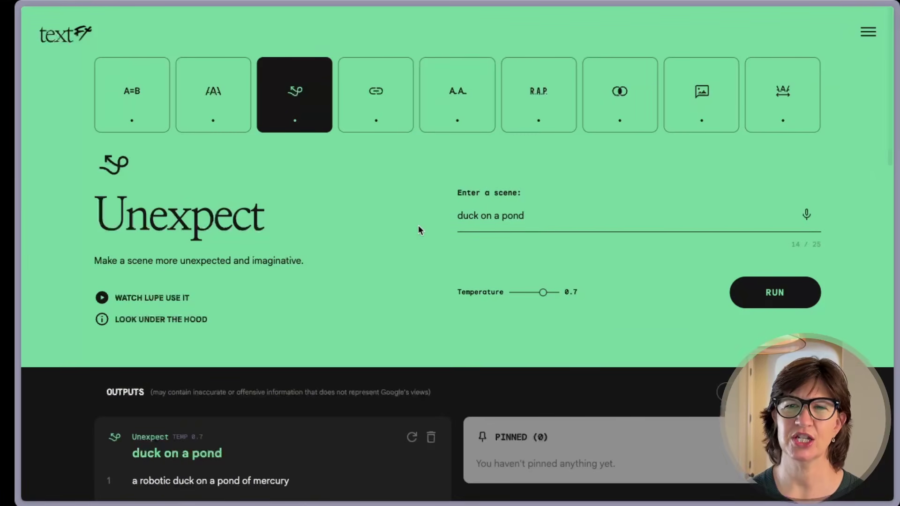
click(395, 121)
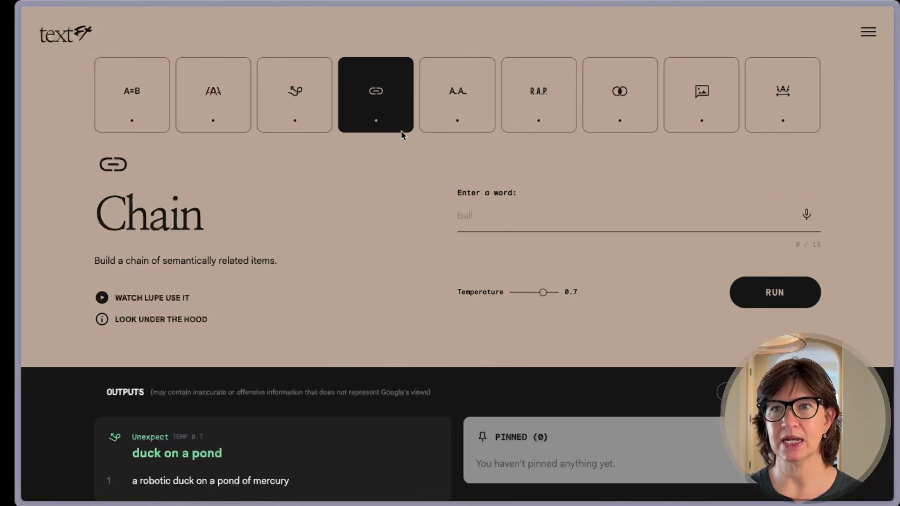
click(466, 116)
click(548, 117)
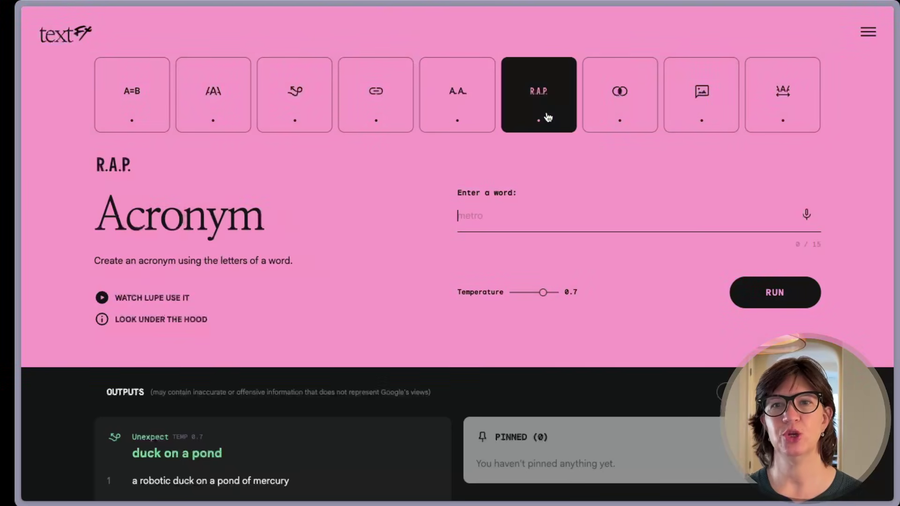
click(647, 109)
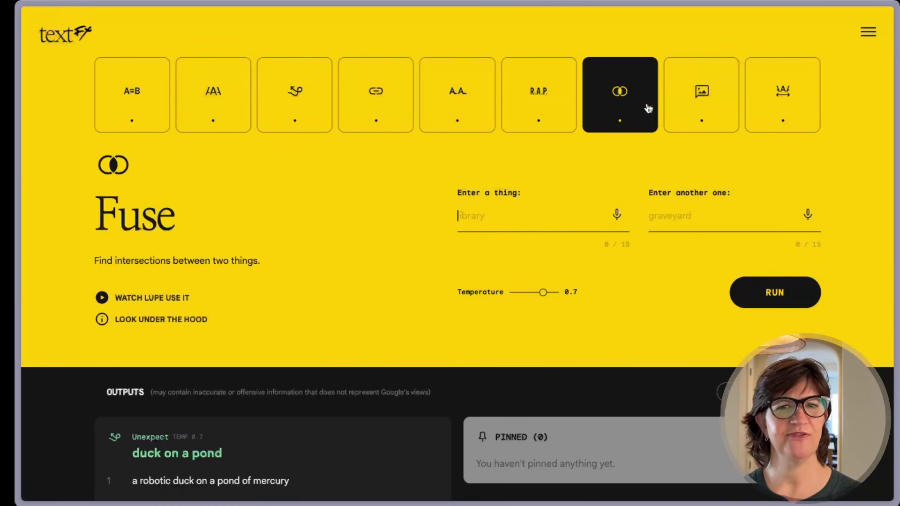
Step: Use the Scene tool to generate sensory details about "window shopping" and show the full list of results
click(725, 122)
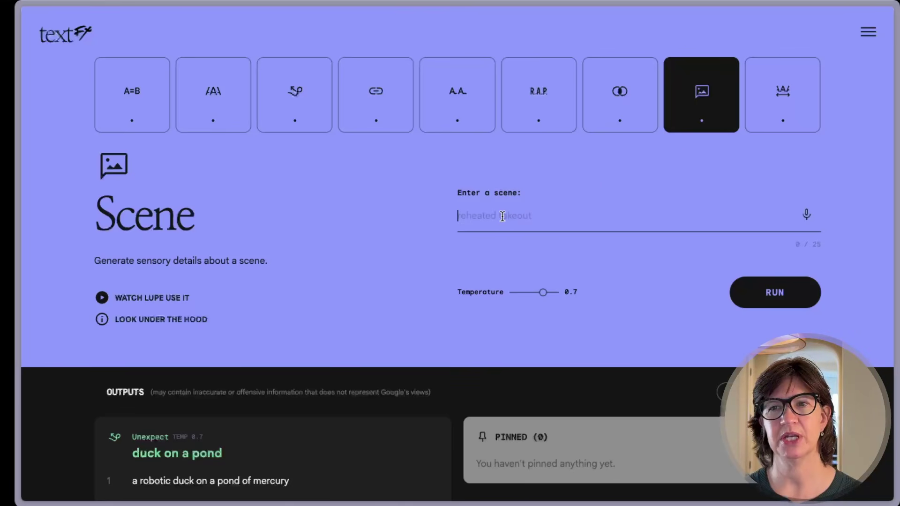
text(window shopping)
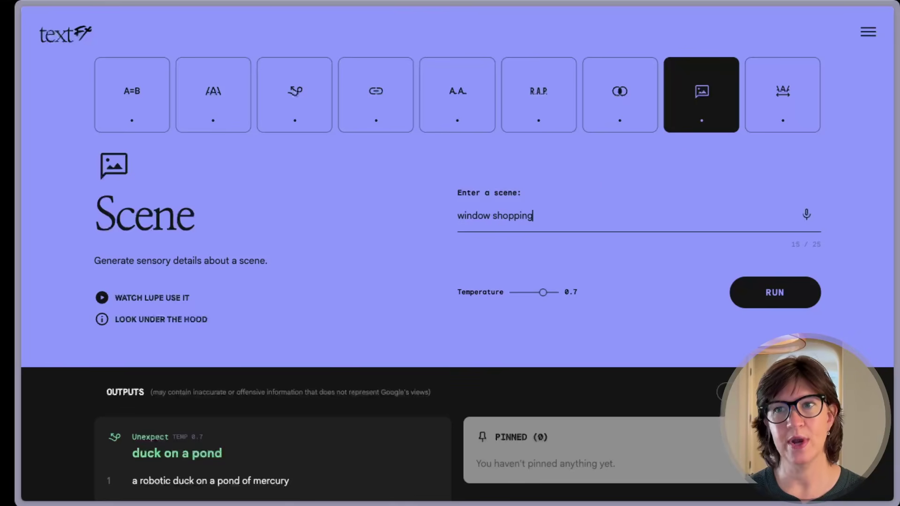
key(Return)
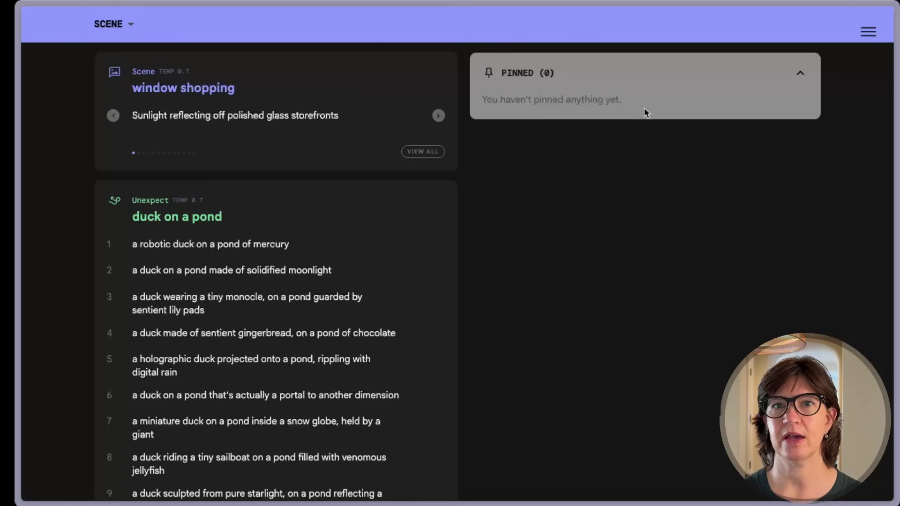
click(423, 151)
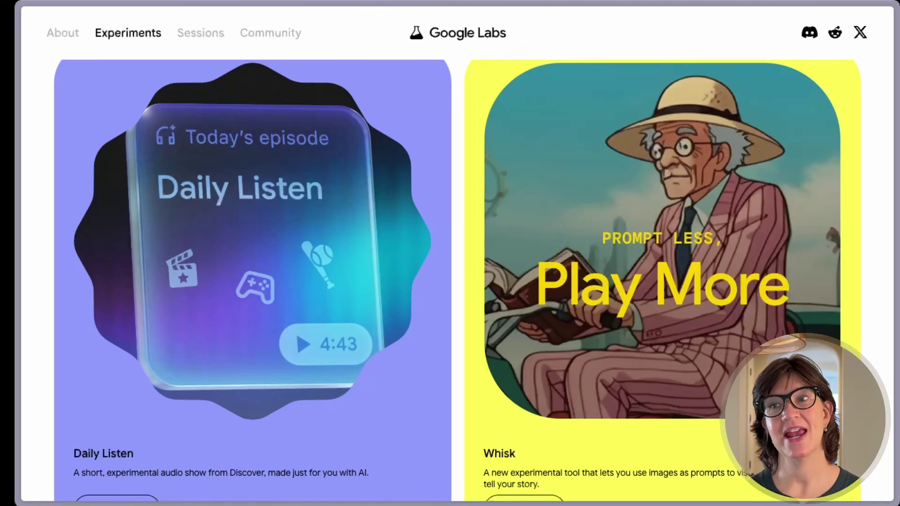
Step: Open Whisk from Google Labs and generate images of "a miniature duck on a pond inside a snow globe, held by a giant"
scroll(653, 293, down, 2)
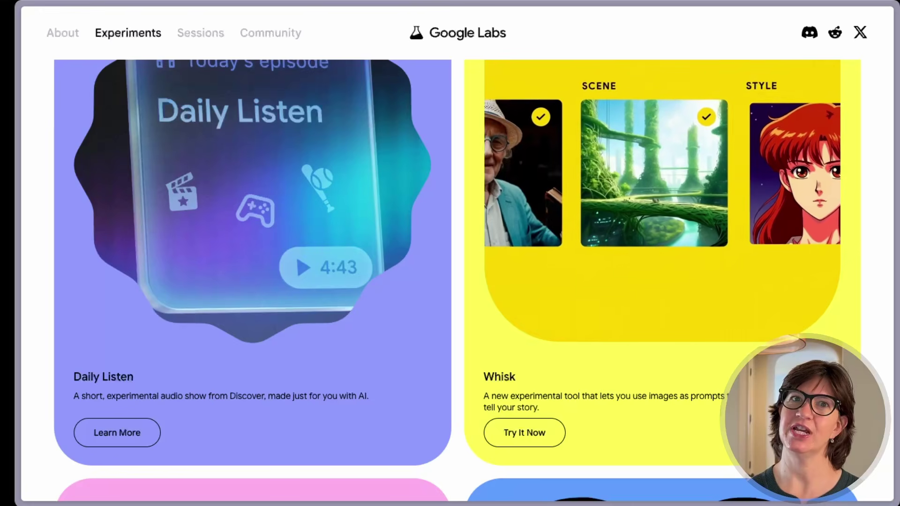
click(527, 441)
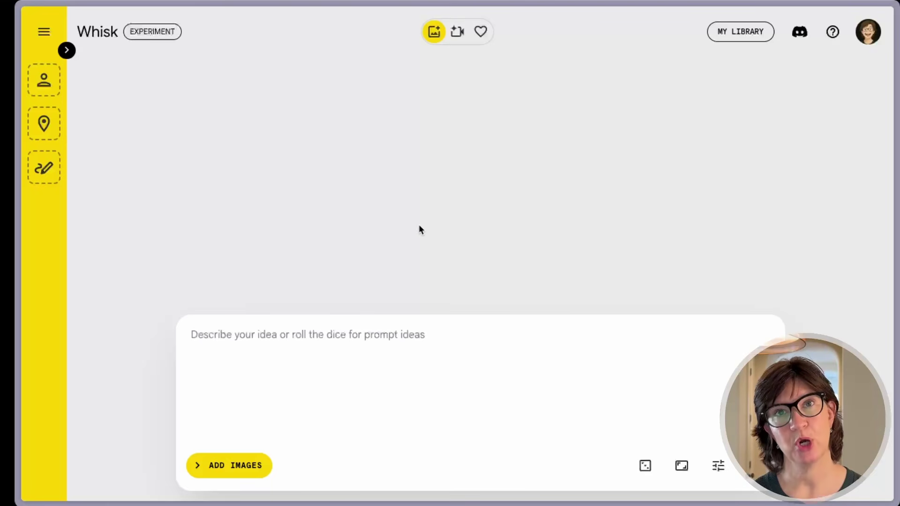
click(211, 335)
text(a miniature duck on a pond inside a snow globe, held by a giant)
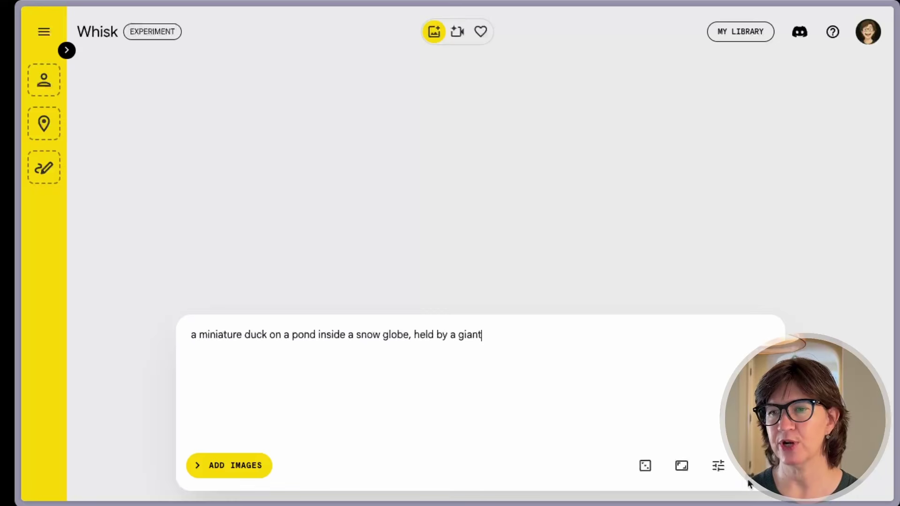
key(Return)
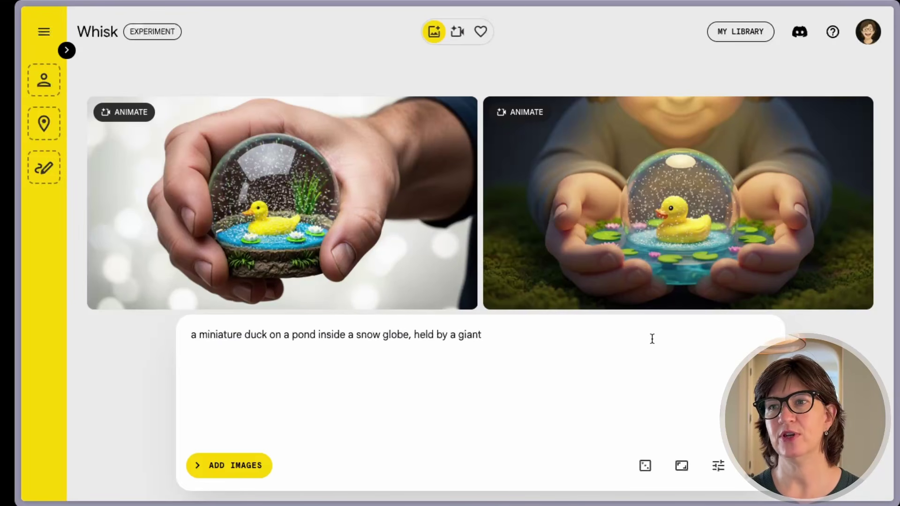
Step: Animate the image of the child-like giant cupping the snow globe with "The duck swims around inside the snowglobe" and play the clip
mouse_move(697, 276)
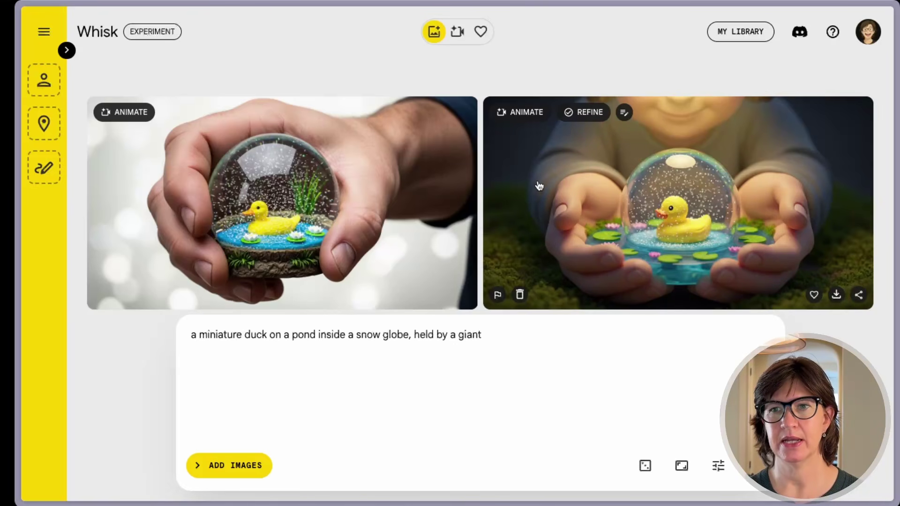
click(522, 116)
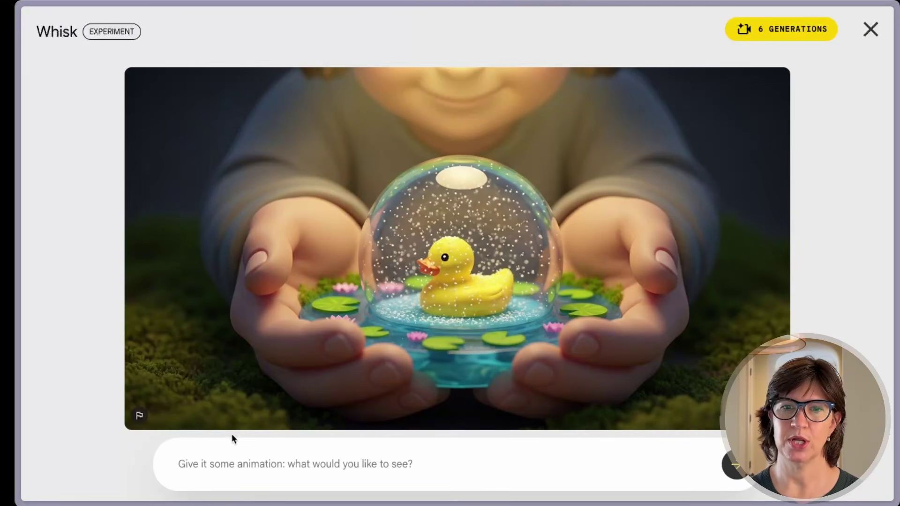
text(The duck swims around inside the snowglobe)
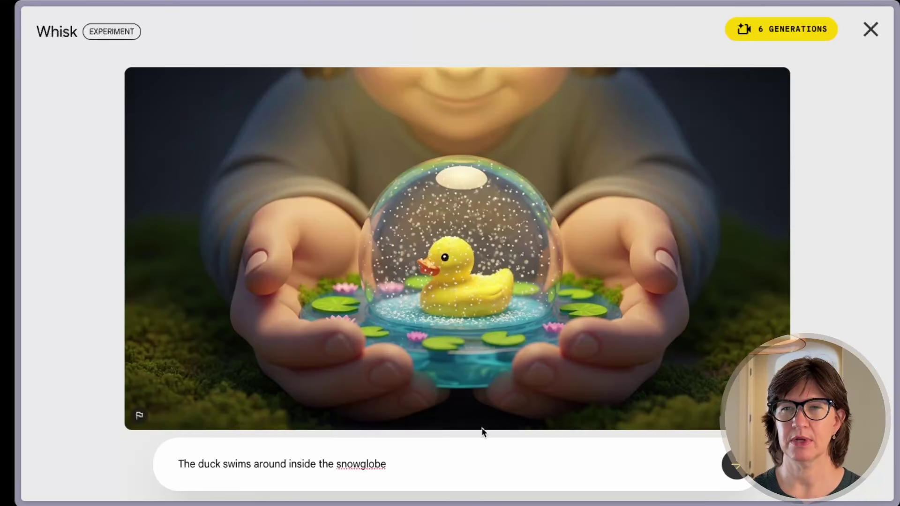
click(737, 466)
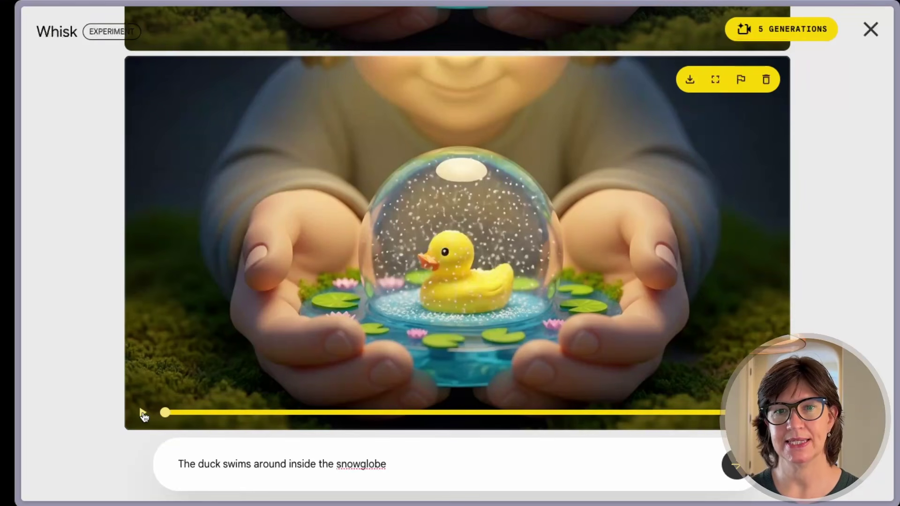
click(143, 415)
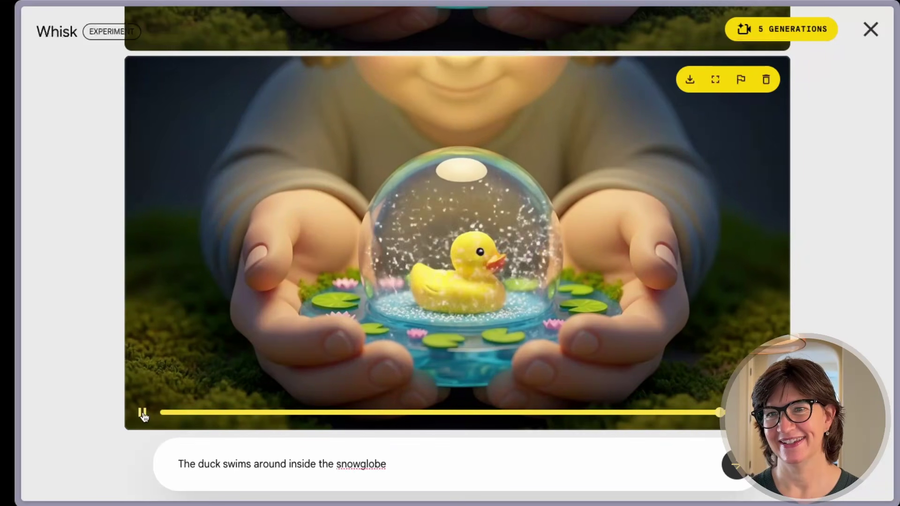
click(143, 414)
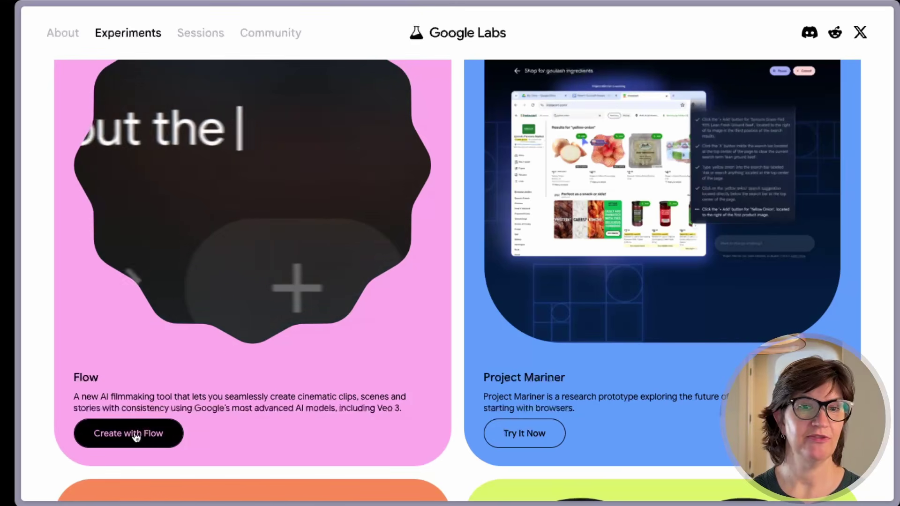
Step: Open Flow from the Google Labs experiments and look through its overview page down to the Flow TV gallery
click(135, 434)
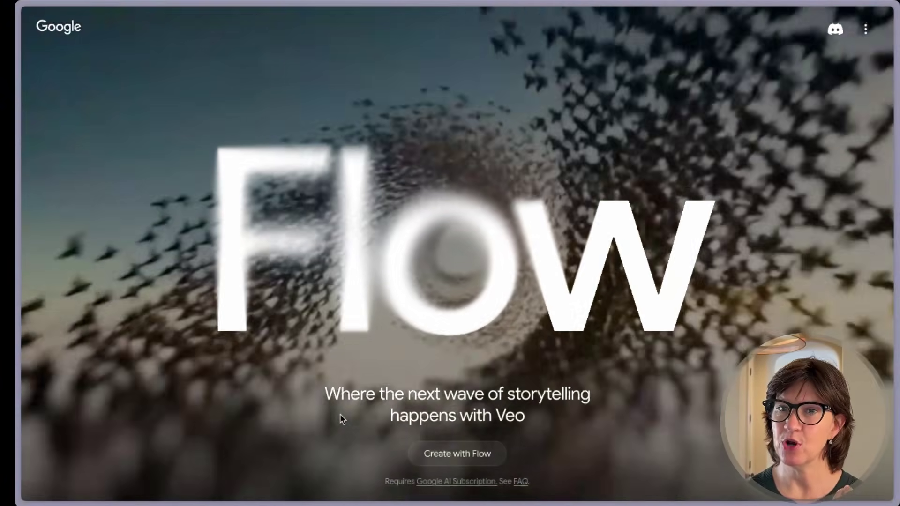
scroll(340, 414, down, 10)
scroll(341, 419, down, 15)
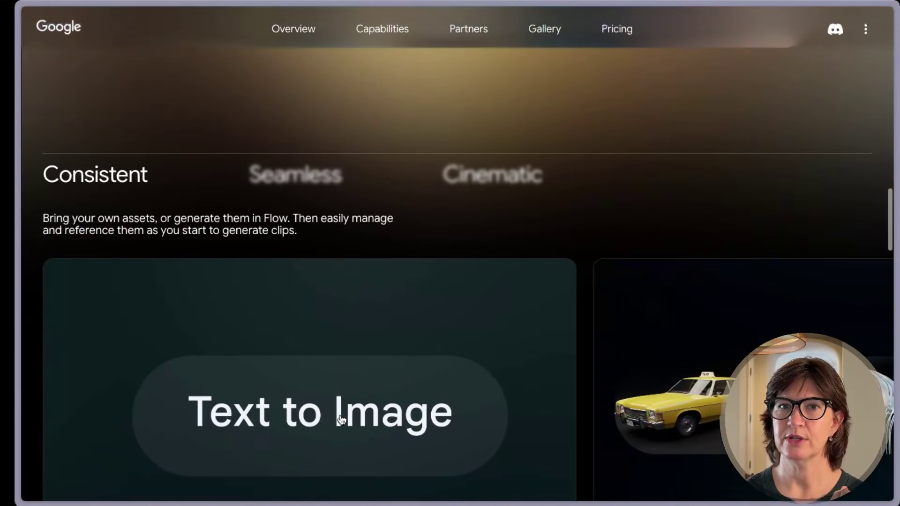
scroll(367, 298, down, 8)
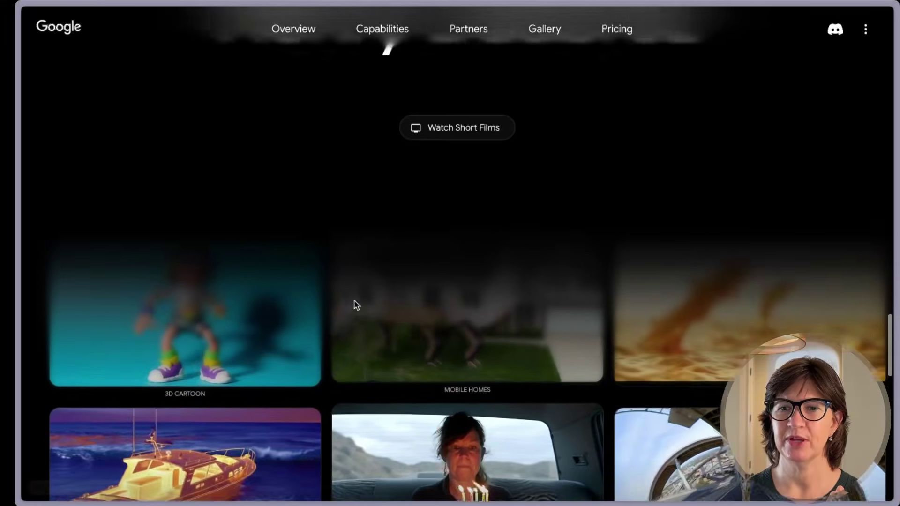
scroll(356, 305, down, 3)
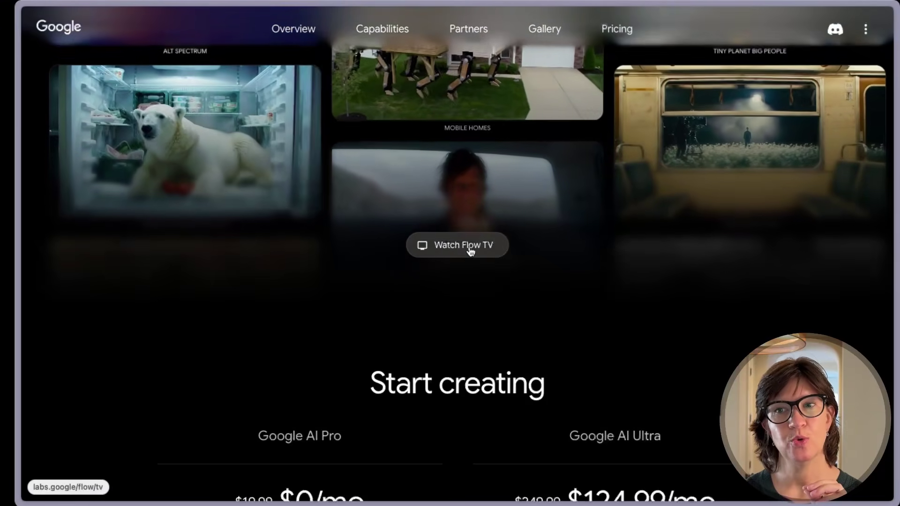
Step: Open Flow TV, show the full list of channels and watch the Zoo Break channel
click(470, 251)
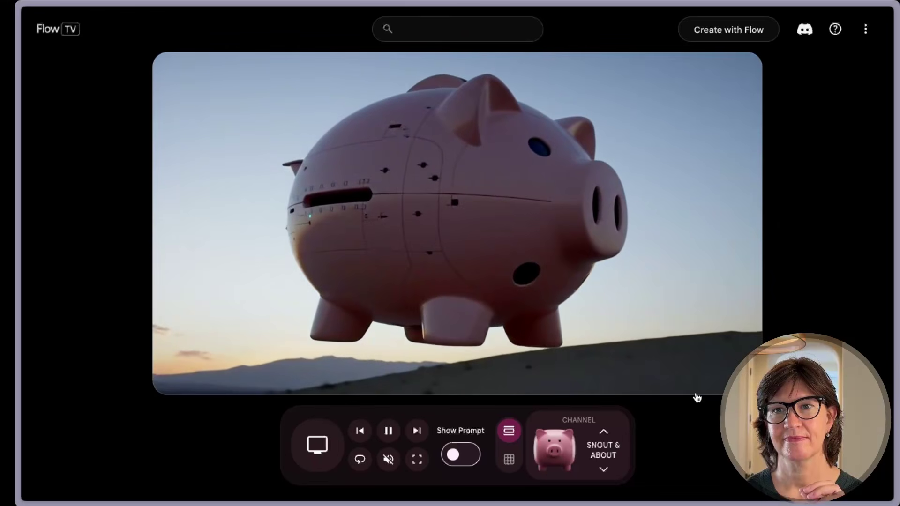
click(509, 460)
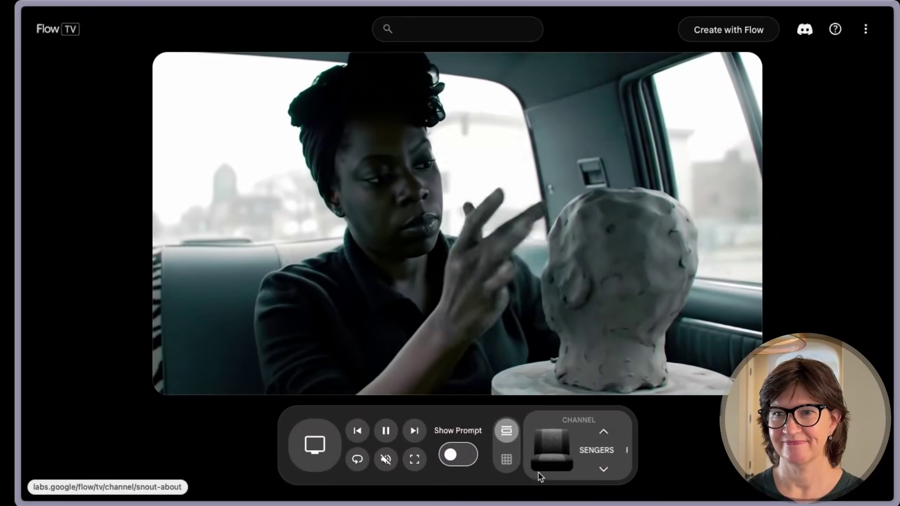
click(550, 450)
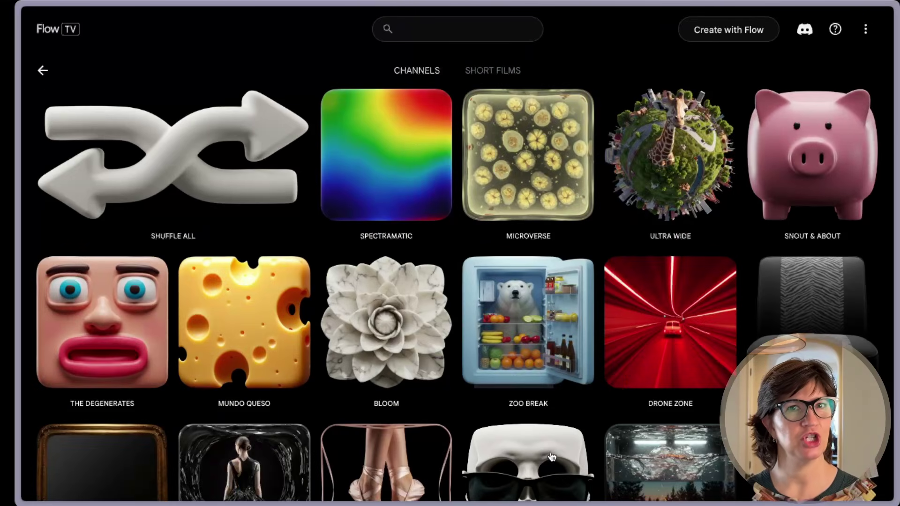
scroll(547, 240, down, 2)
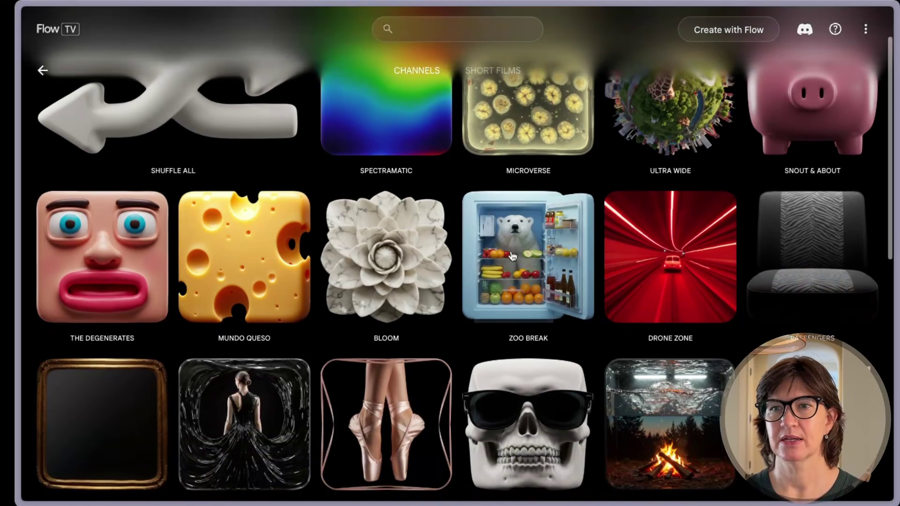
click(512, 255)
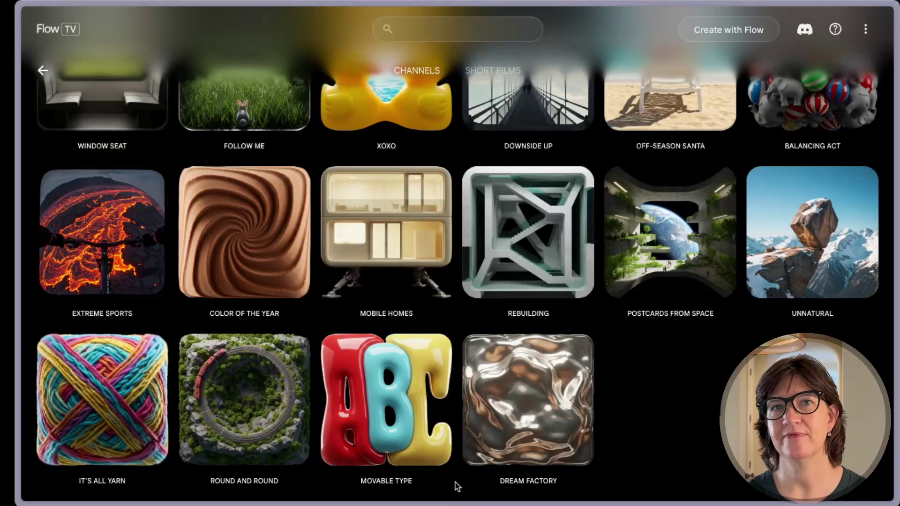
Step: Watch the Dream Factory channel and the Movable Type channel from the end of the channel list
click(532, 396)
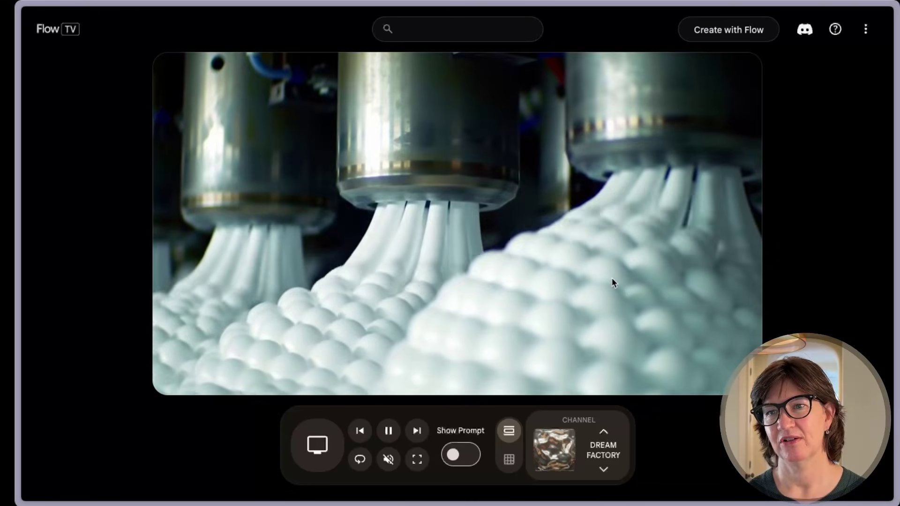
click(554, 453)
scroll(555, 453, down, 10)
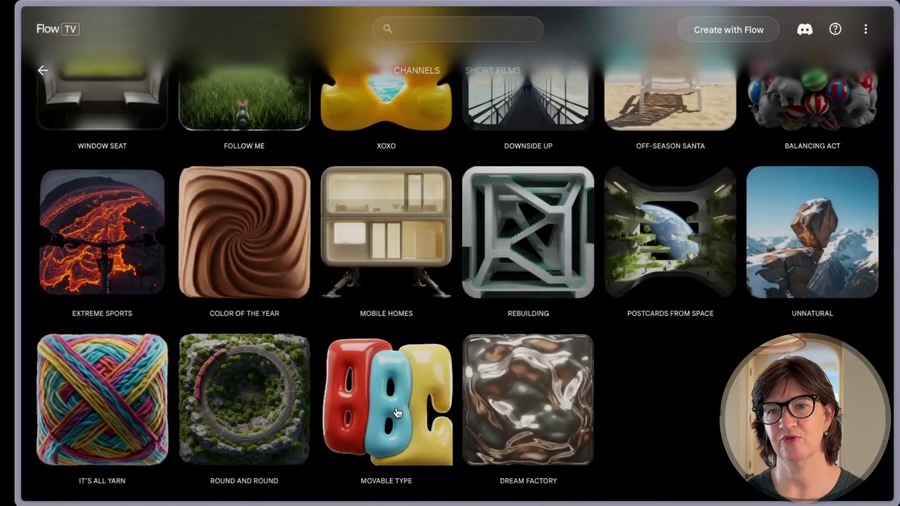
click(398, 414)
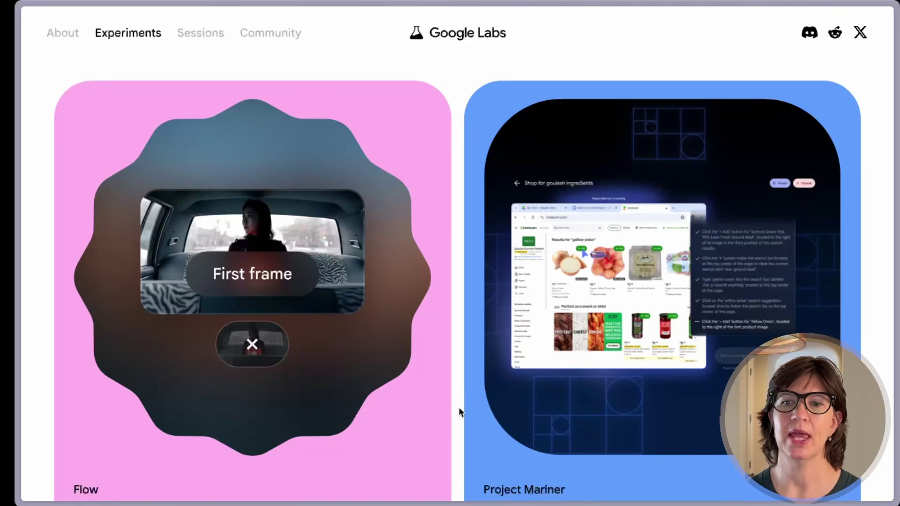
Step: Look through the Google Labs experiments from Flow and Project Mariner down to Learn About and ImageFX
scroll(458, 407, down, 3)
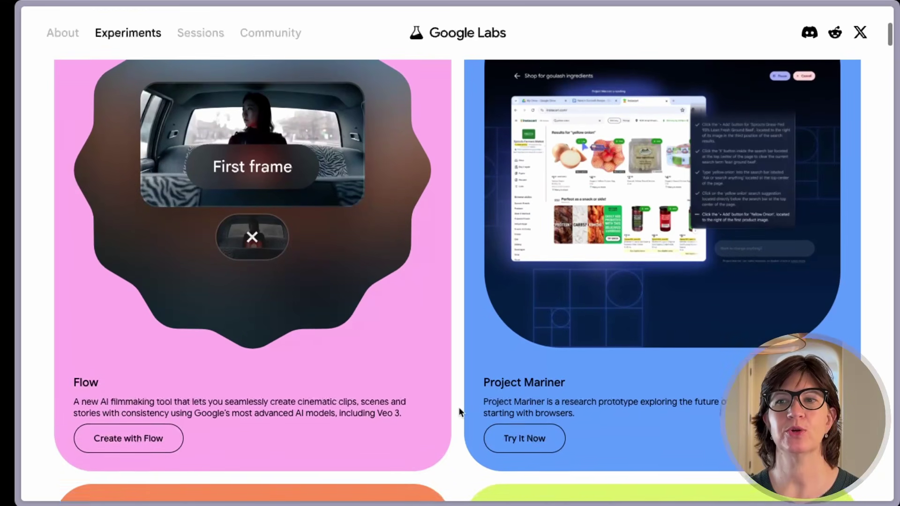
scroll(458, 407, down, 5)
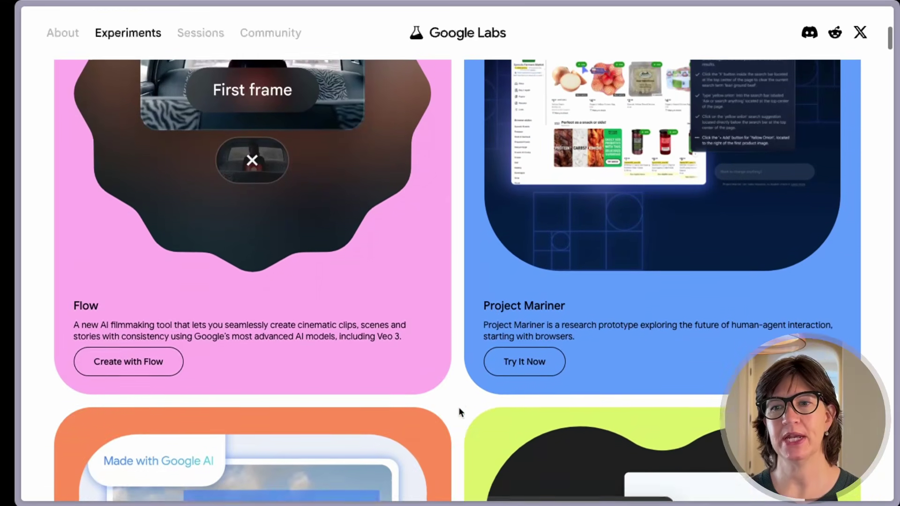
scroll(459, 407, down, 6)
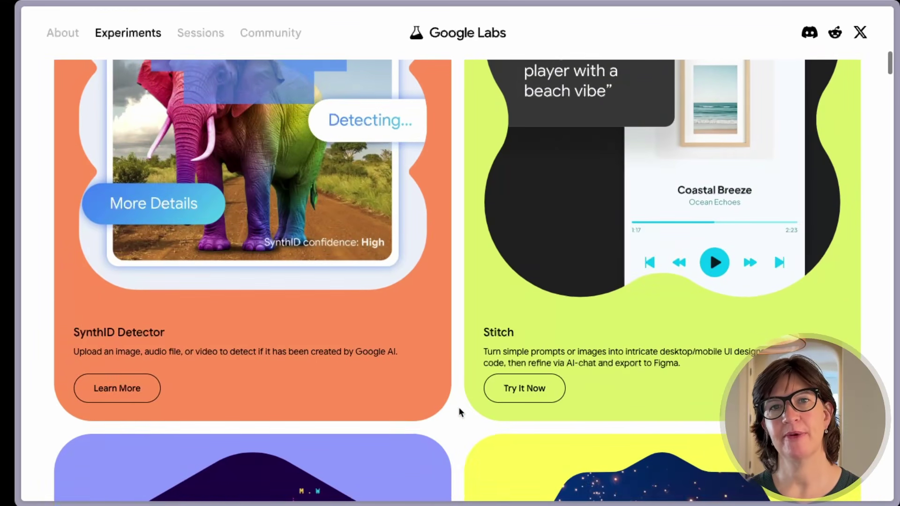
scroll(459, 412, down, 6)
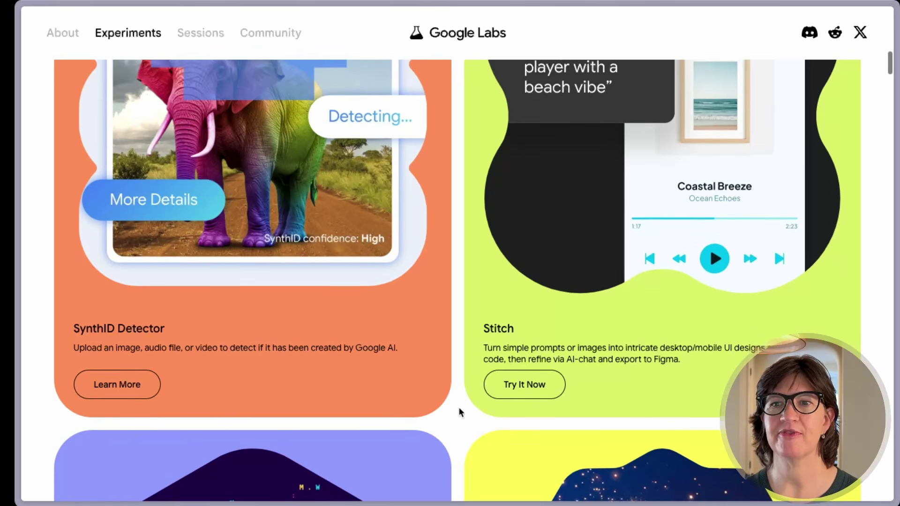
scroll(459, 412, down, 8)
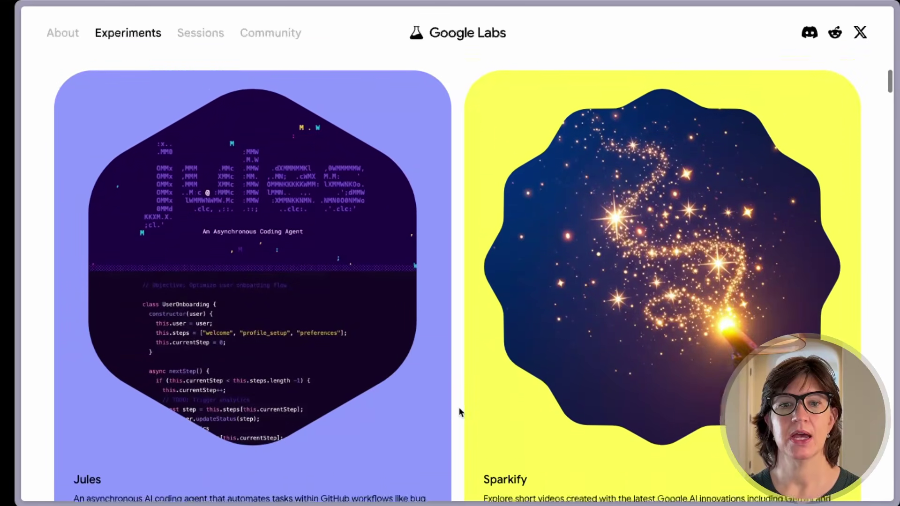
scroll(459, 409, down, 7)
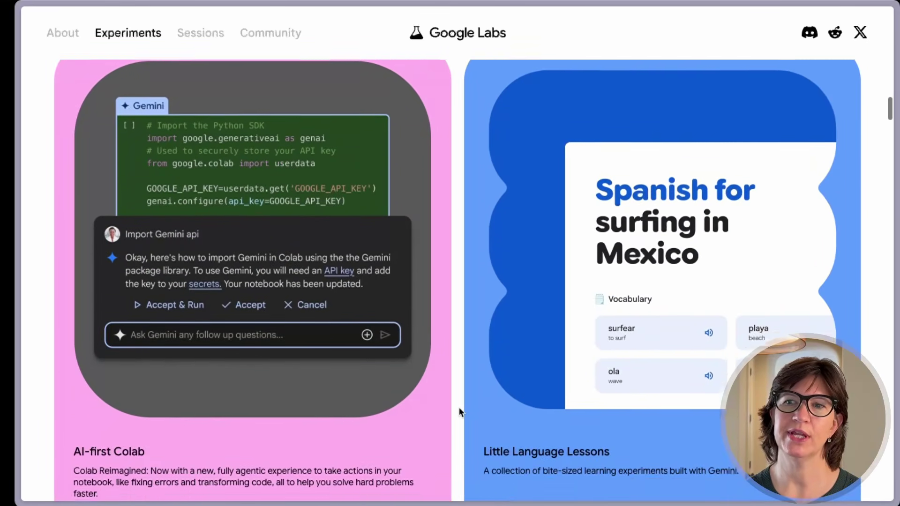
scroll(459, 409, down, 3)
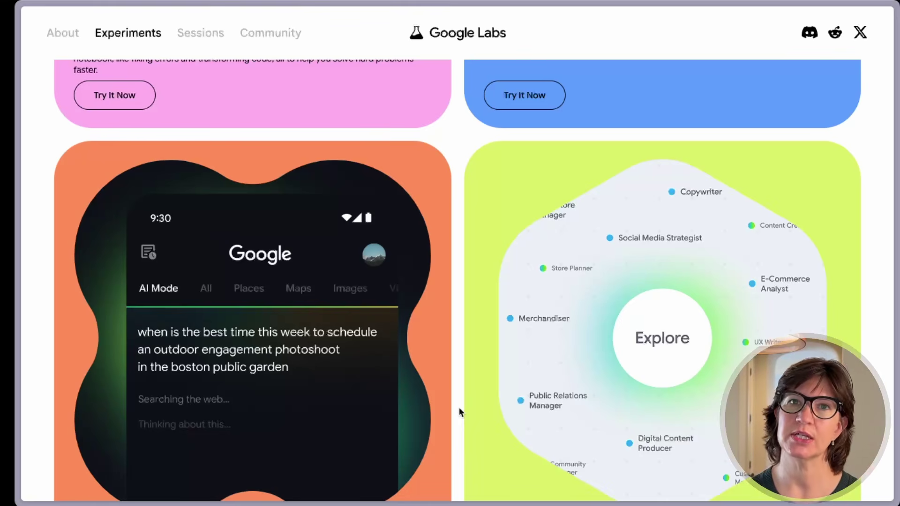
scroll(458, 407, down, 3)
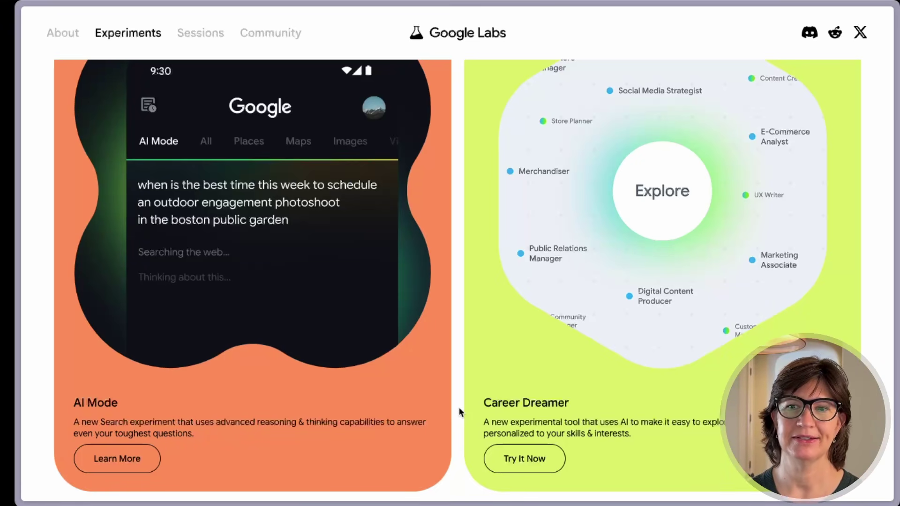
scroll(459, 409, down, 6)
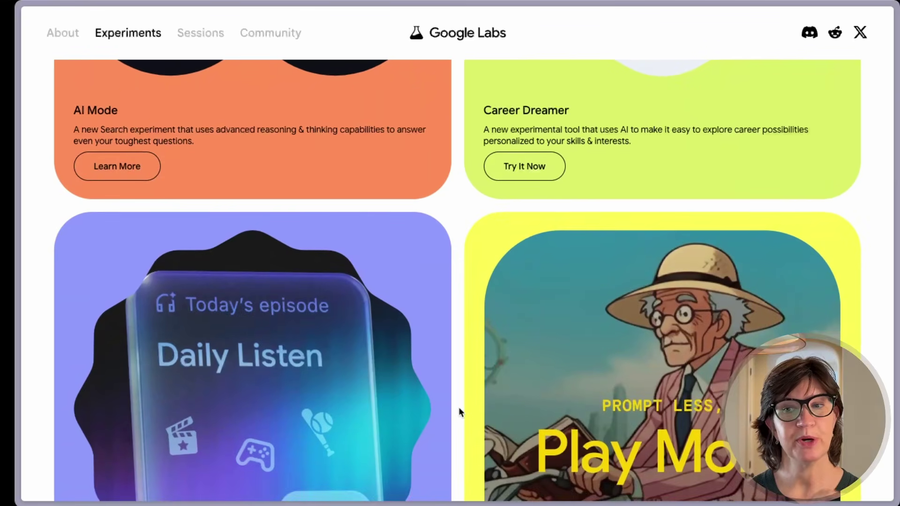
scroll(459, 409, down, 5)
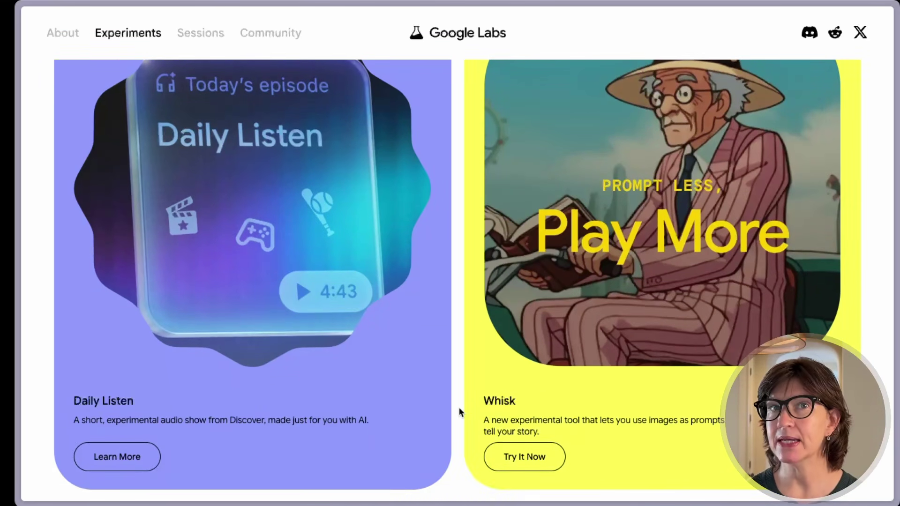
scroll(458, 406, down, 10)
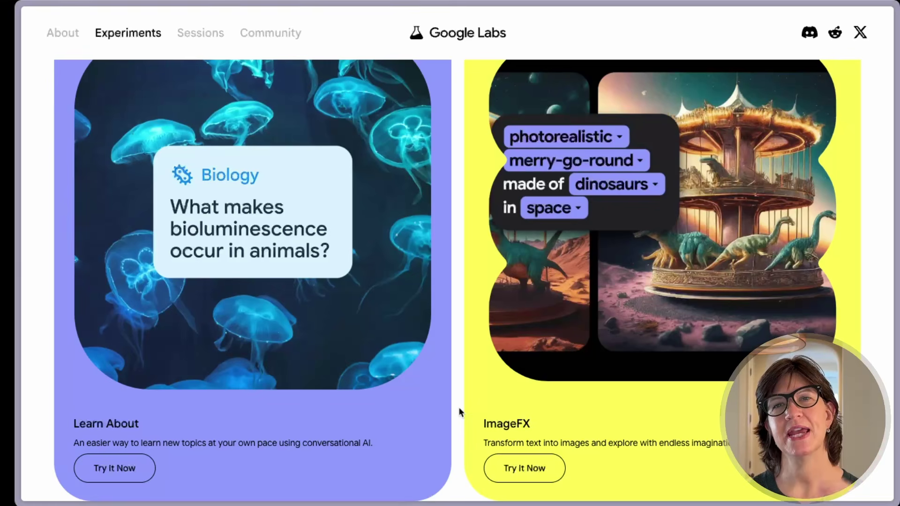